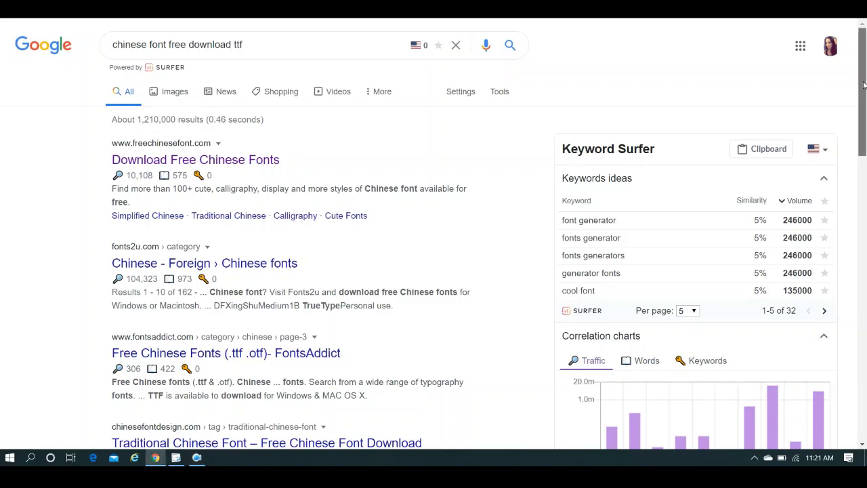
# Scroll the 'chinese font free download ttf' results down to the Google Fonts Simplified Chinese entry
pyautogui.moveTo(863, 84); pyautogui.dragTo(863, 178)
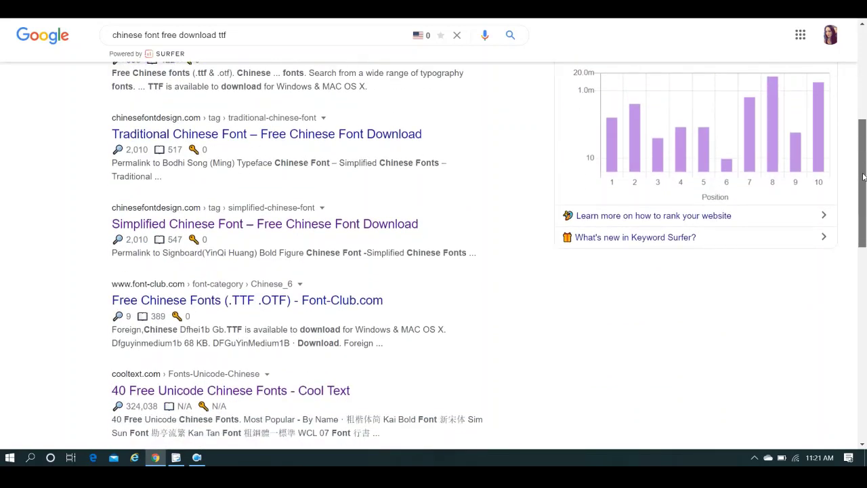
pyautogui.moveTo(863, 178); pyautogui.dragTo(863, 203)
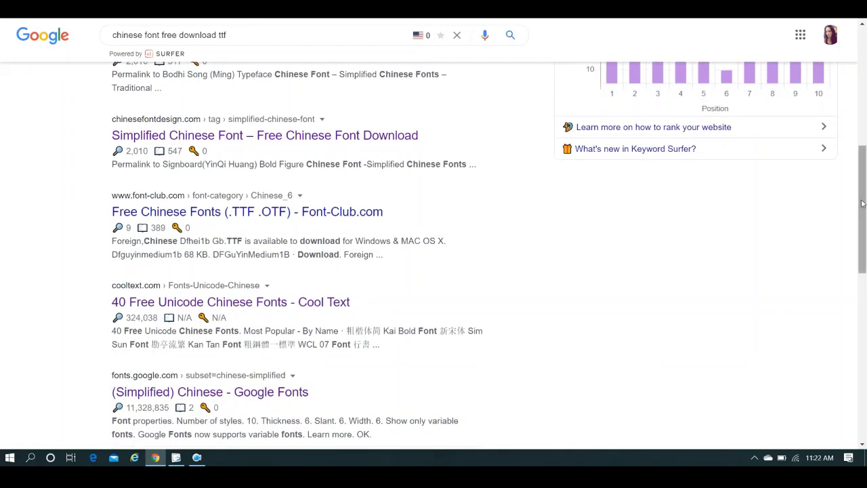
pyautogui.moveTo(862, 203); pyautogui.dragTo(859, 251)
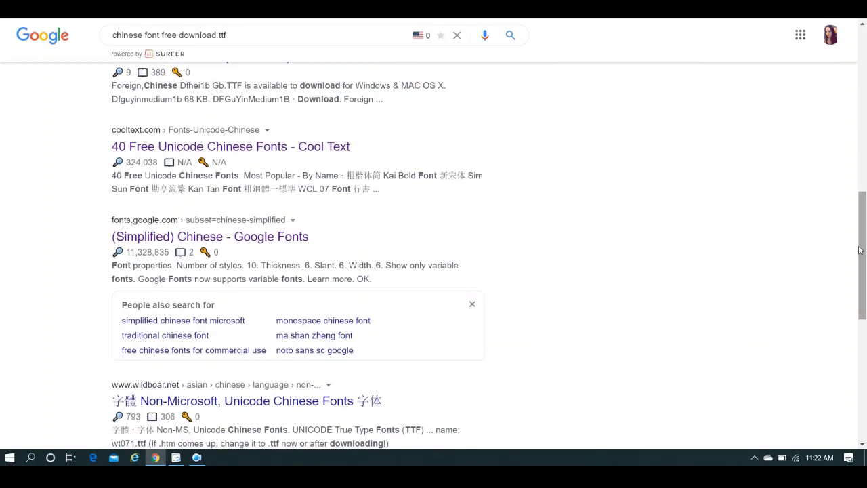
# From Google Fonts' Simplified Chinese listing, add Noto Sans SC Medium 500 to the selected family
pyautogui.click(303, 239)
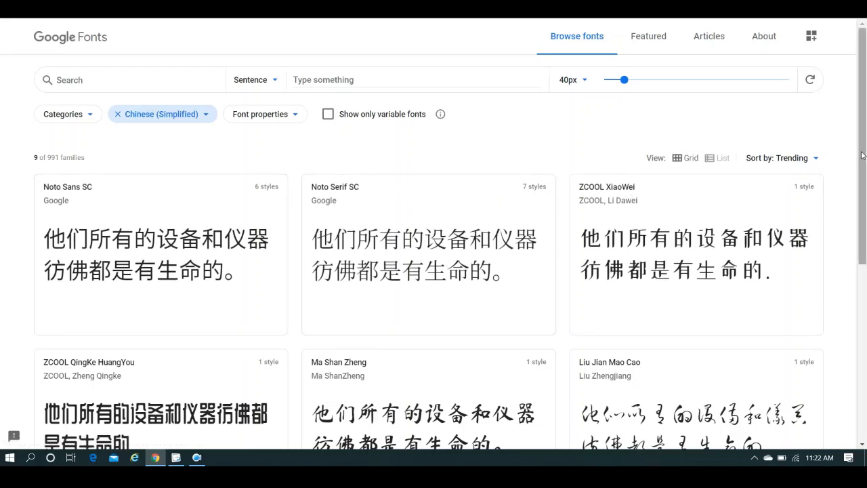
pyautogui.moveTo(865, 158); pyautogui.dragTo(864, 182)
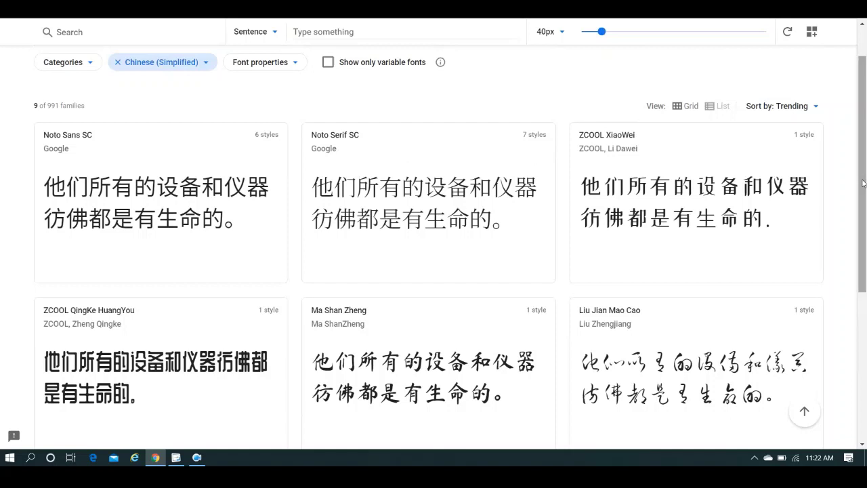
pyautogui.click(223, 191)
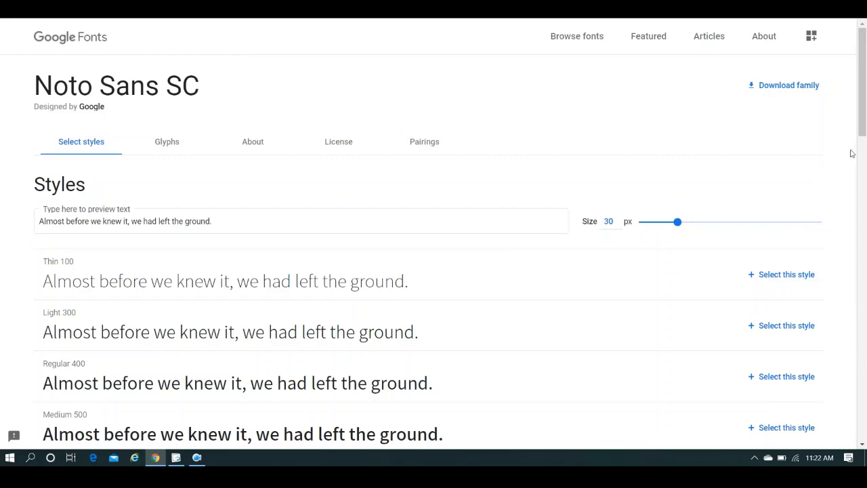
pyautogui.moveTo(864, 112); pyautogui.dragTo(863, 146)
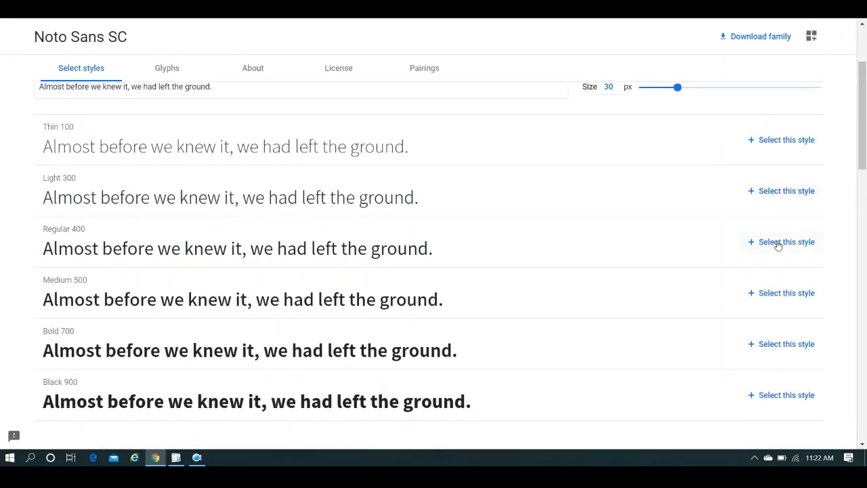
pyautogui.click(776, 298)
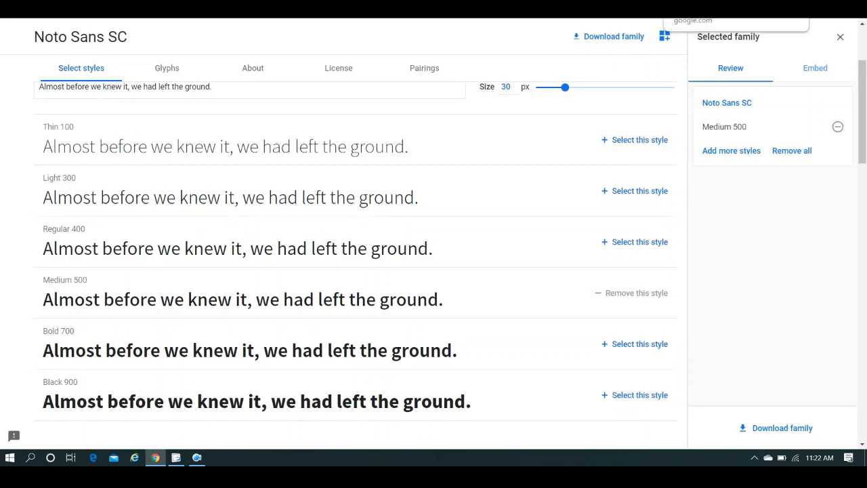
# From the source han sans results, open the adobe-fonts/source-han-sans repository's Latest release
pyautogui.click(678, 8)
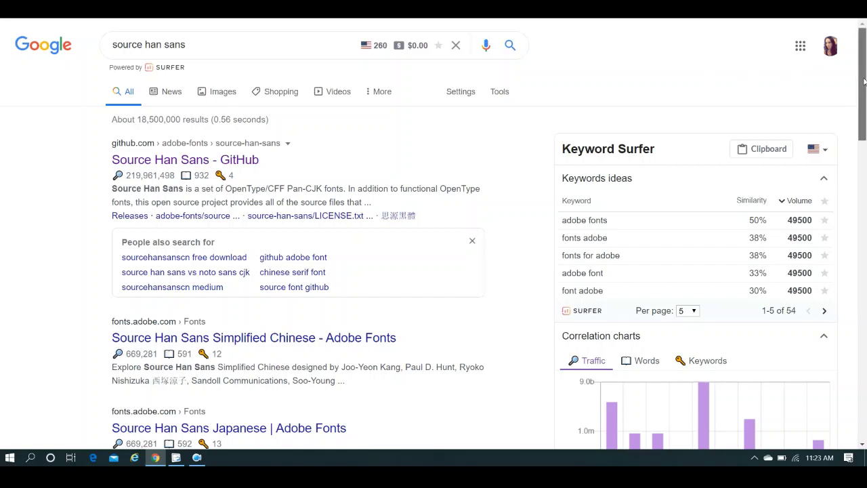
pyautogui.scroll(-1, 864, 81)
pyautogui.click(249, 119)
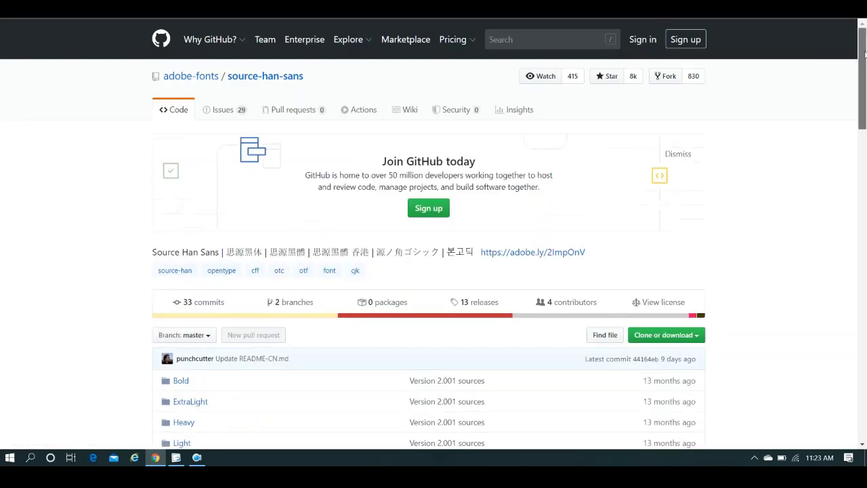
pyautogui.moveTo(864, 54); pyautogui.dragTo(865, 303)
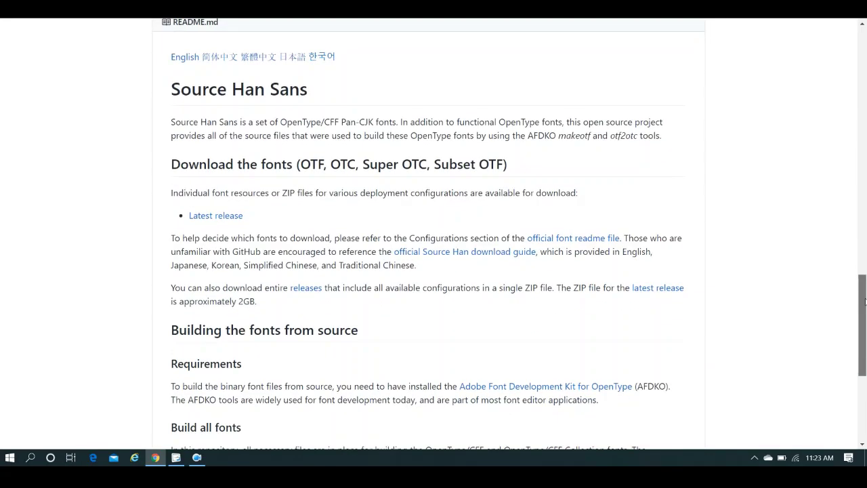
pyautogui.click(204, 217)
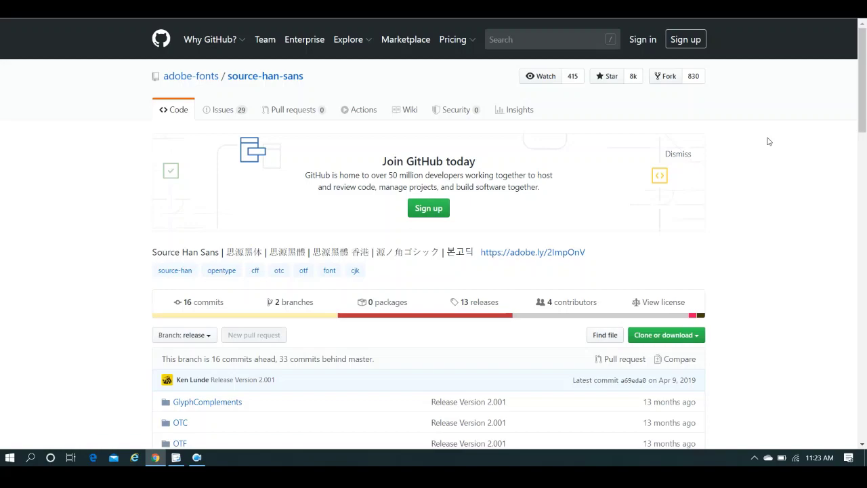
# Download the Traditional Chinese — Hong Kong Source Han Sans zip and open the finished download
pyautogui.moveTo(863, 57); pyautogui.dragTo(855, 319)
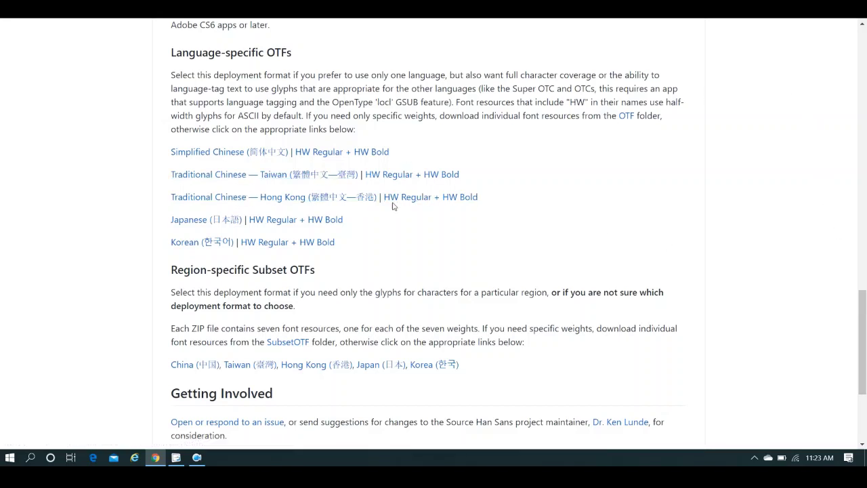
pyautogui.click(296, 197)
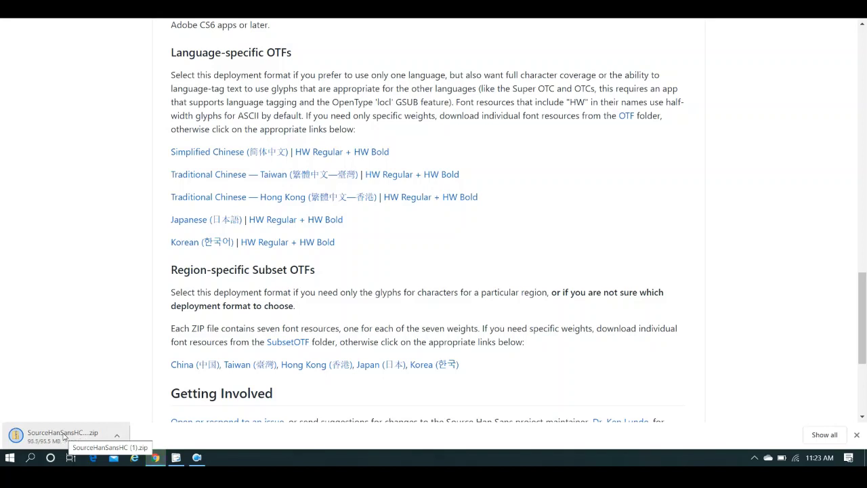
pyautogui.click(64, 436)
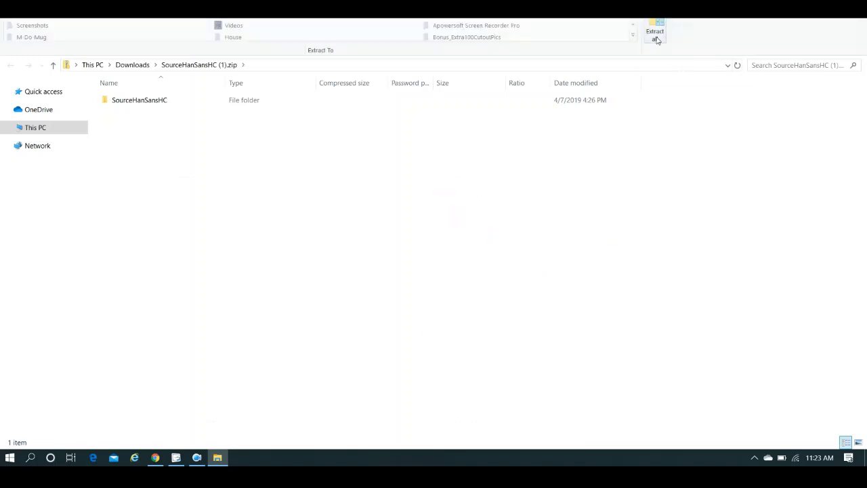
# Extract SourceHanSansHC (1).zip in Downloads and open its SourceHanSansHC folder of .otf fonts
pyautogui.click(656, 38)
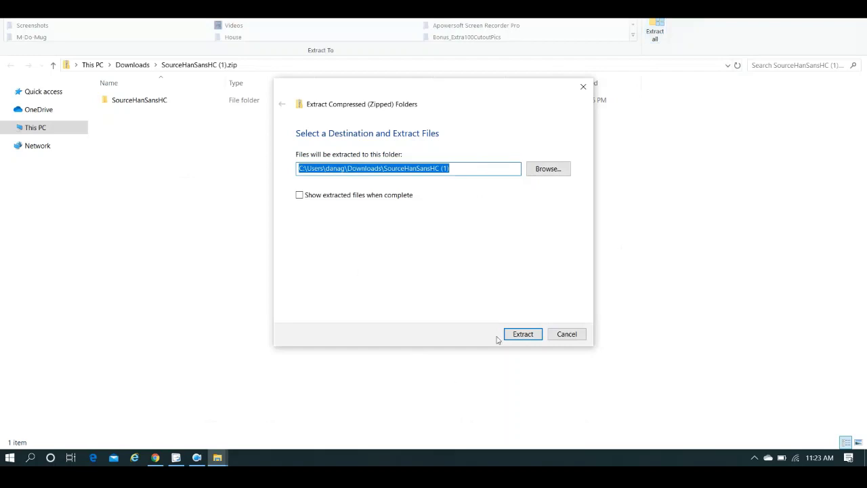
pyautogui.click(528, 334)
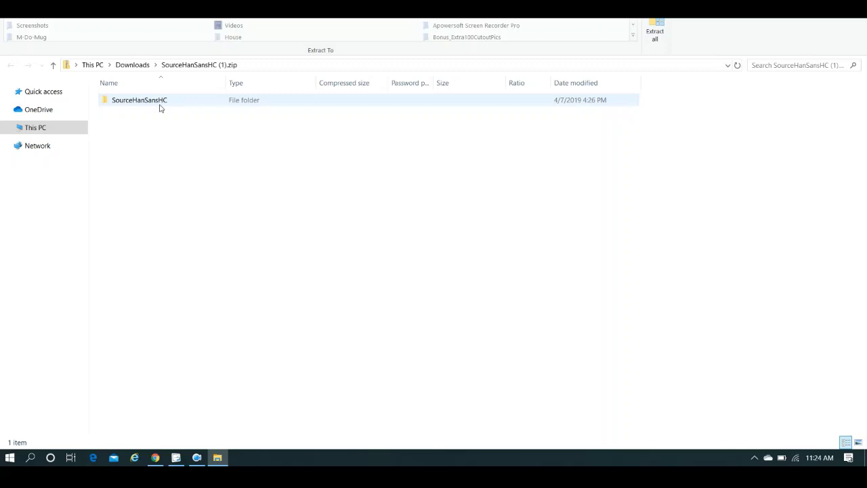
pyautogui.click(135, 70)
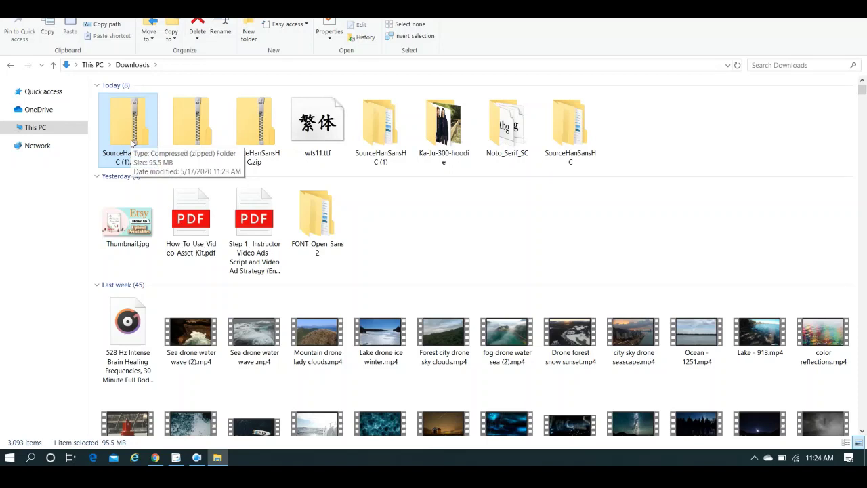
pyautogui.click(390, 155)
pyautogui.doubleClick(391, 154)
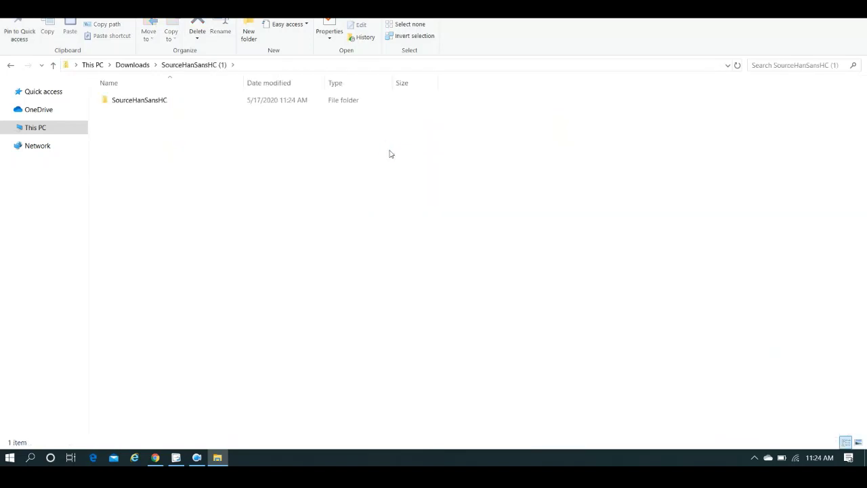
pyautogui.doubleClick(156, 105)
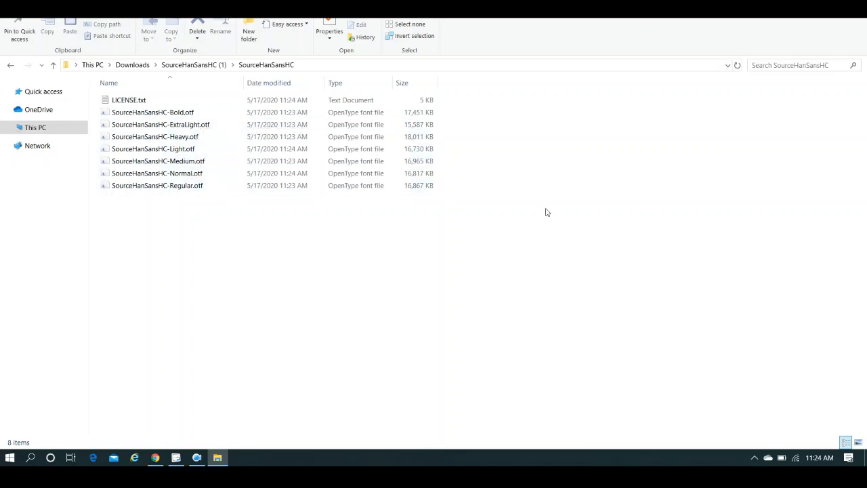
# Upload NotoSerifSC-ExtraLight.otf to Doodly as a new font titled 'NotoSerifSC-Extra Light'
pyautogui.click(177, 459)
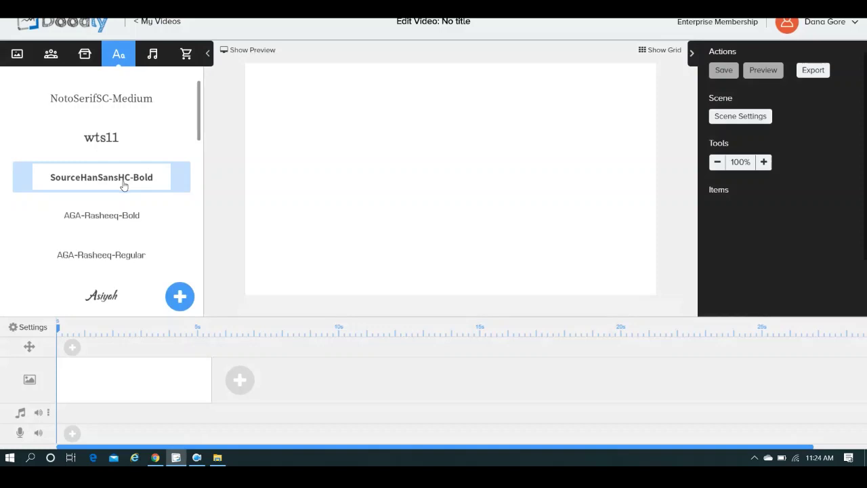
pyautogui.click(182, 304)
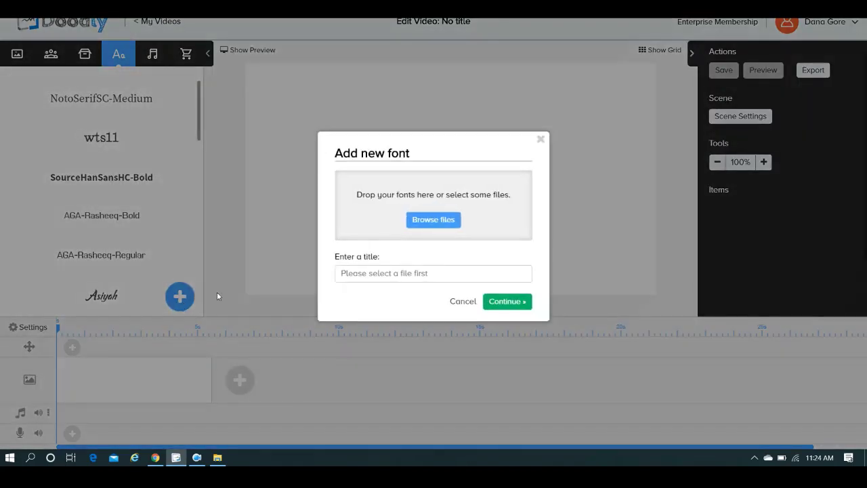
pyautogui.click(435, 228)
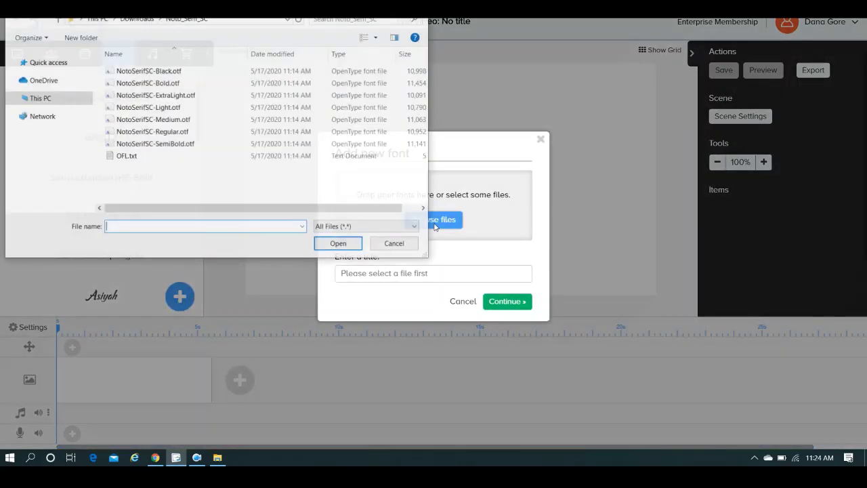
pyautogui.click(243, 99)
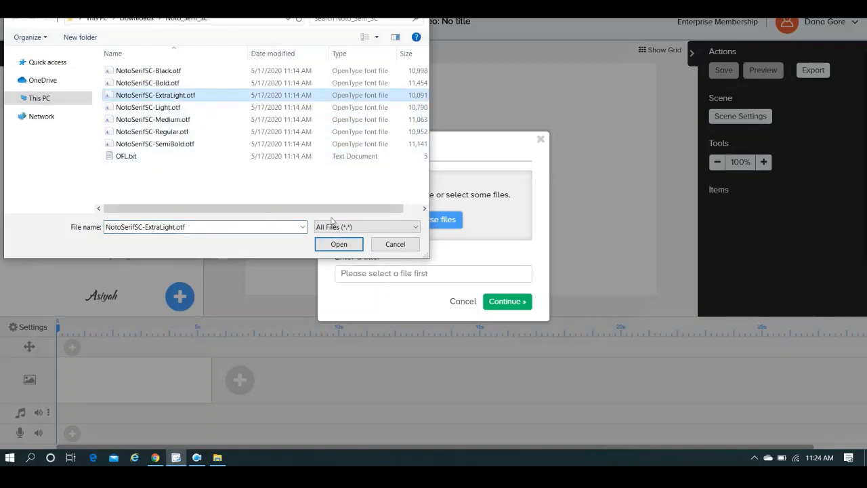
pyautogui.click(339, 245)
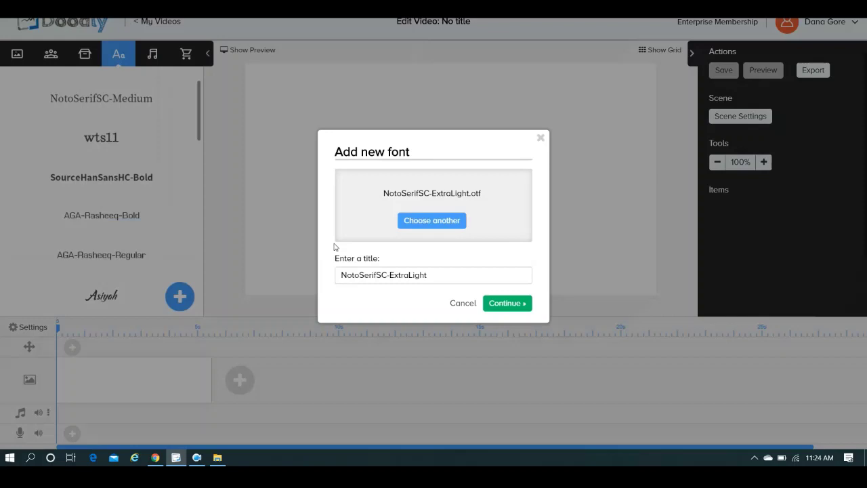
pyautogui.doubleClick(409, 279)
pyautogui.click(409, 279)
pyautogui.click(515, 309)
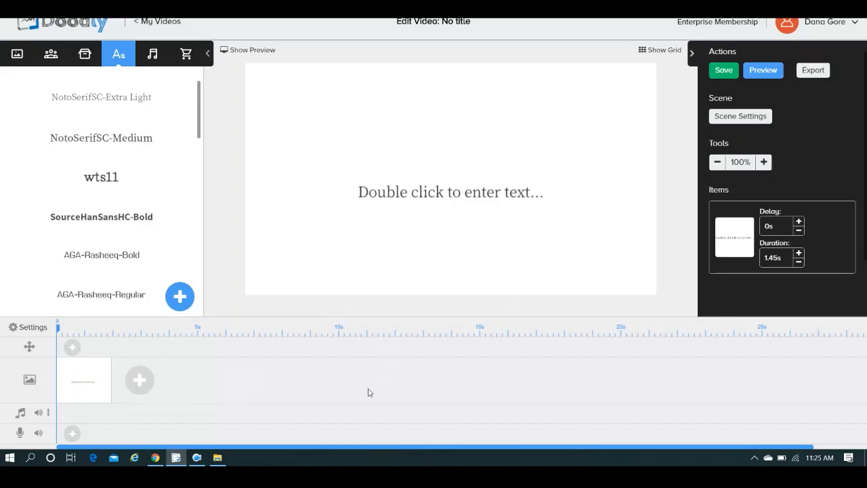
# Open the canvas placeholder text for editing, then return to the browser
pyautogui.doubleClick(440, 193)
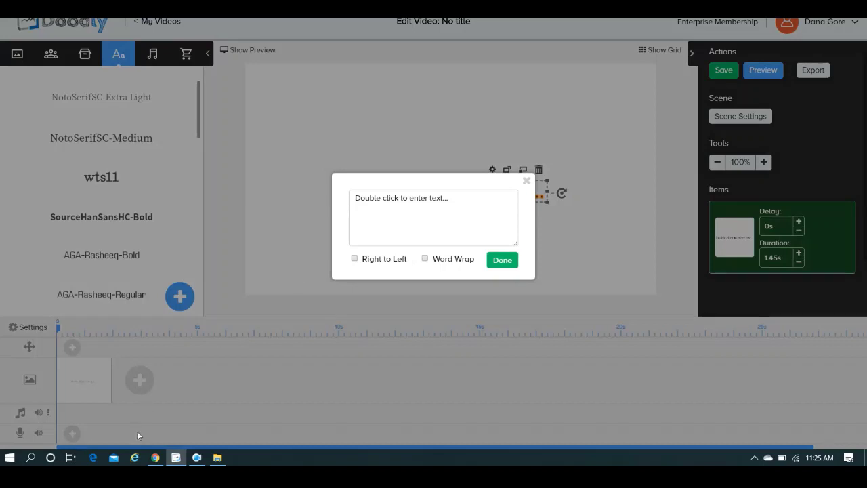
pyautogui.click(155, 459)
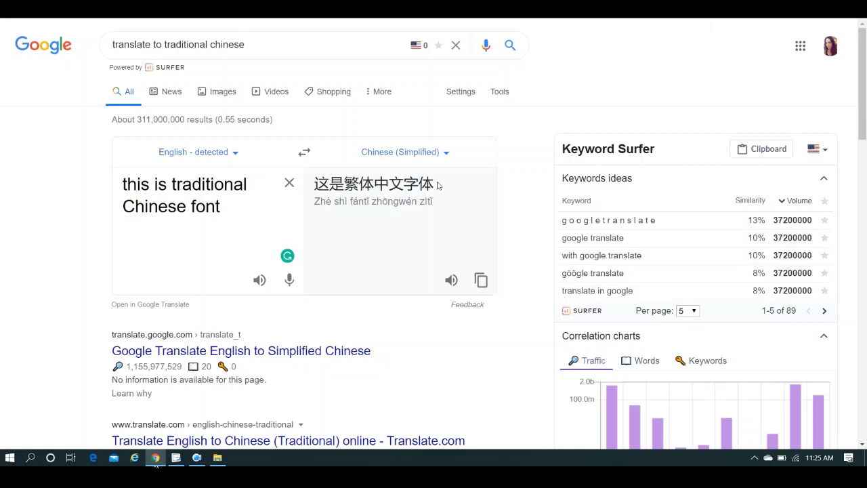
# Select the translated text 这是繁体中文字体 in the Google Translate widget
pyautogui.moveTo(437, 185); pyautogui.dragTo(314, 185)
pyautogui.hotkey('ctrl', 'c')
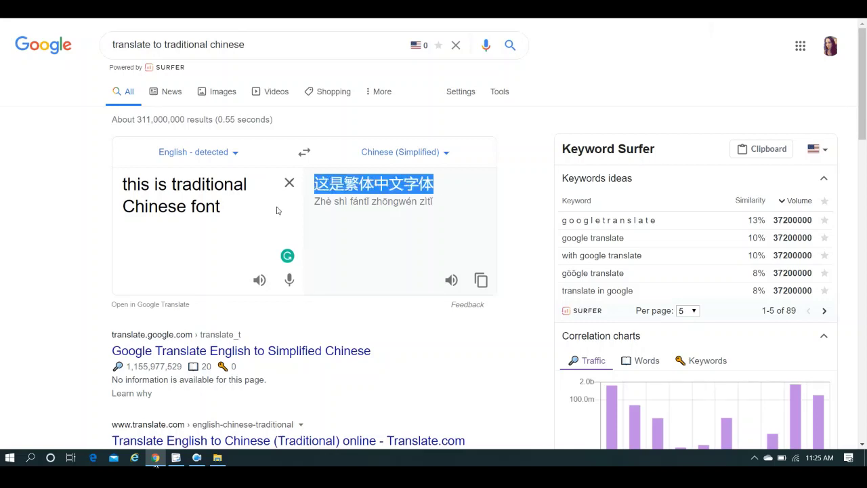
# Replace the Doodly placeholder text with the pasted sentence 这是繁体中文字体
pyautogui.click(175, 458)
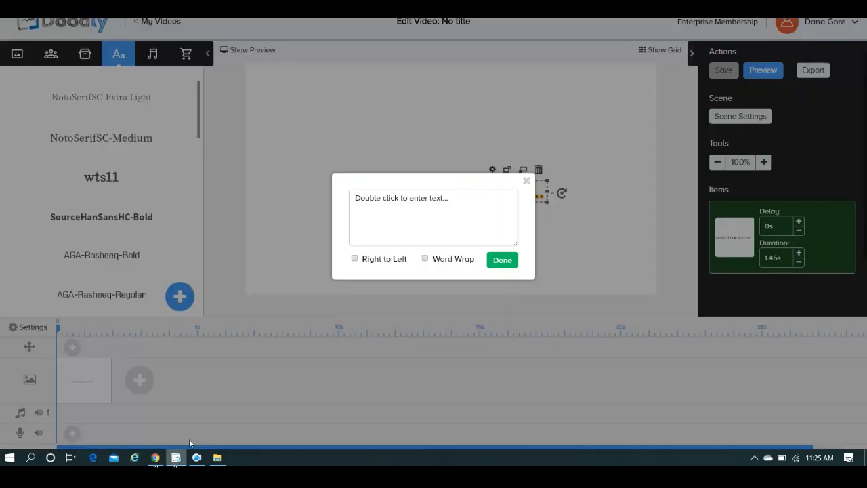
pyautogui.hotkey('ctrl', 'a')
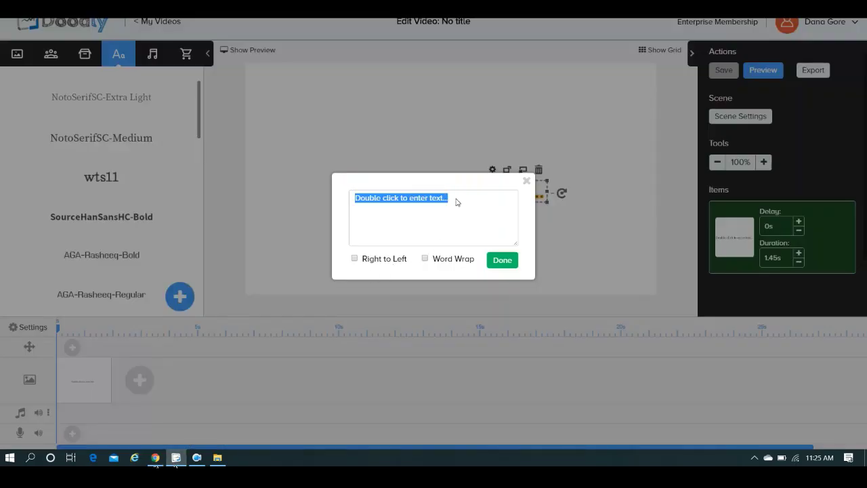
pyautogui.hotkey('ctrl', 'v')
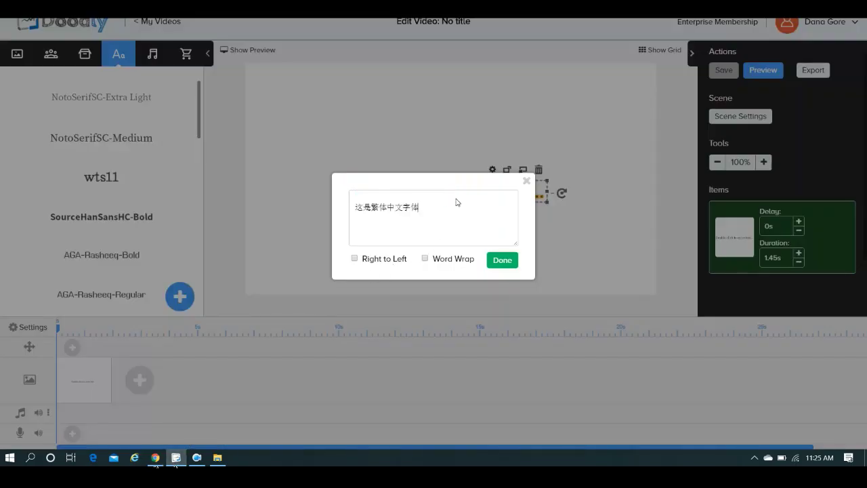
pyautogui.click(503, 262)
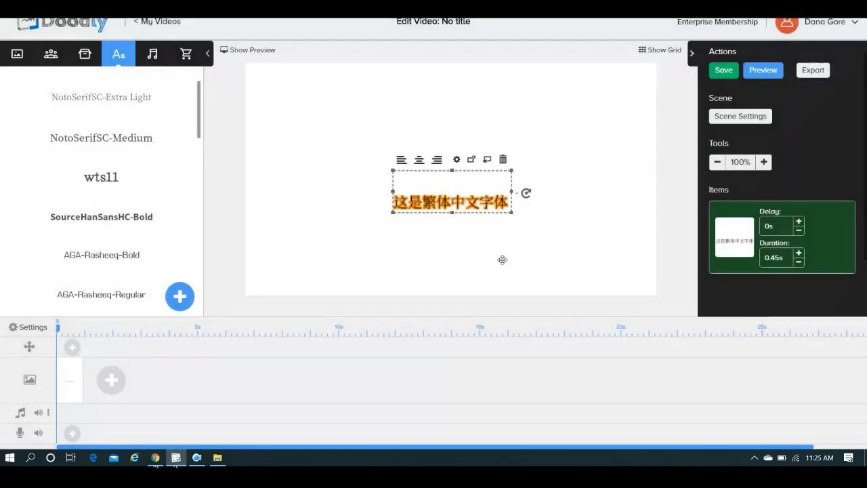
# Remove the blank line above the sentence, enlarge it, and move it to the canvas top-left
pyautogui.doubleClick(465, 203)
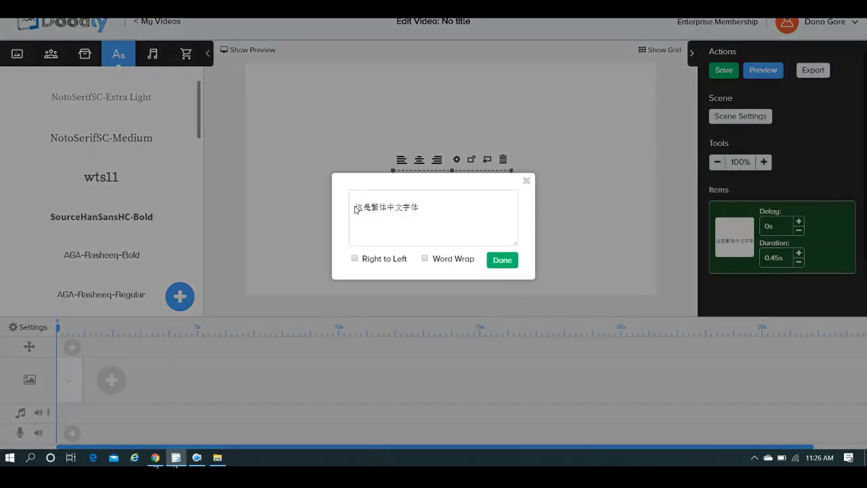
pyautogui.click(355, 210)
pyautogui.press('BackSpace')
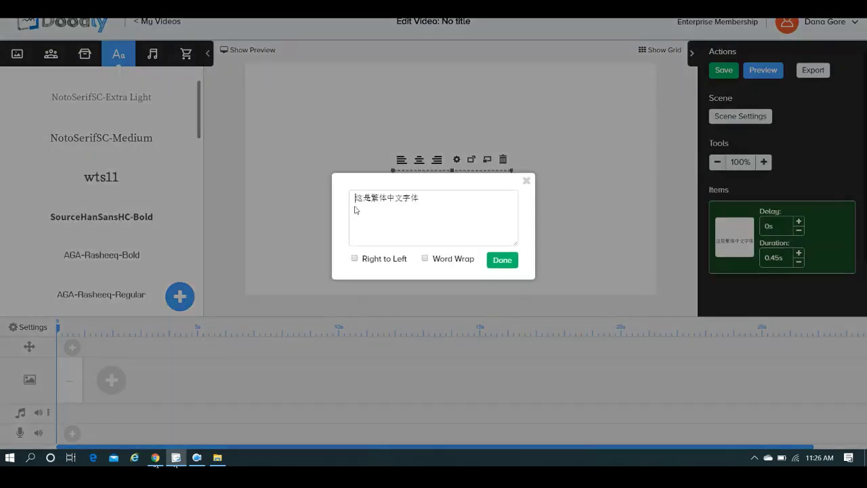
pyautogui.click(495, 263)
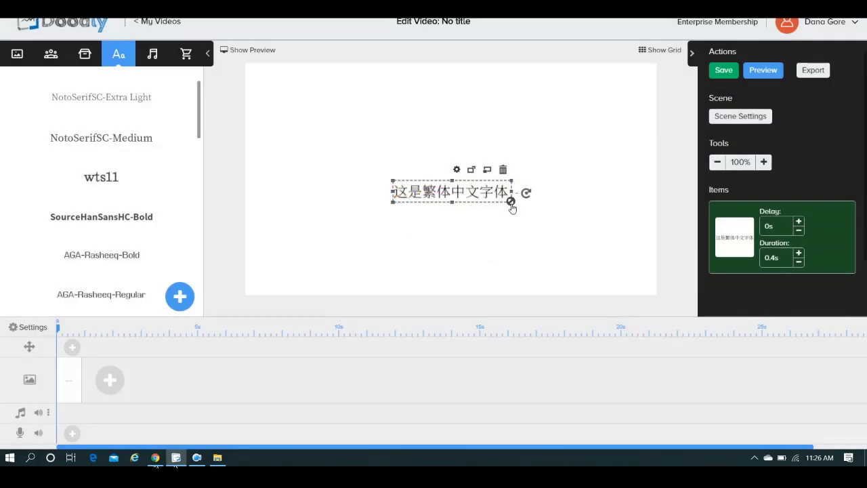
pyautogui.moveTo(511, 203); pyautogui.dragTo(635, 263)
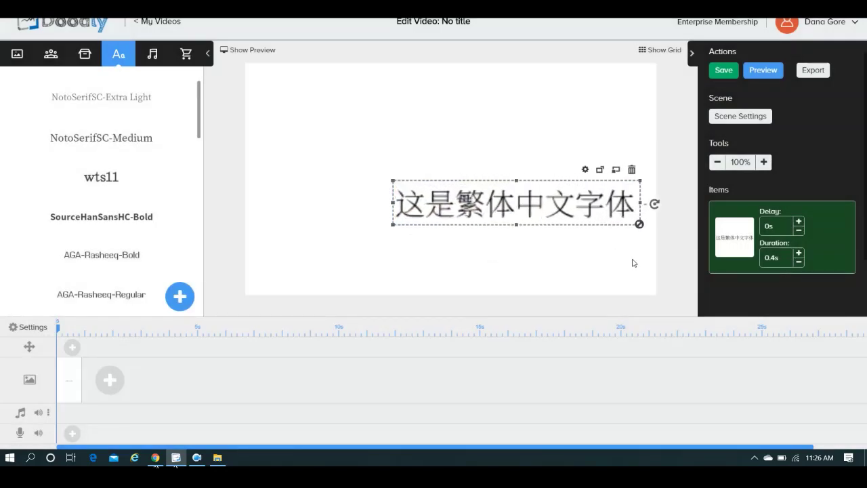
pyautogui.moveTo(547, 209); pyautogui.dragTo(410, 98)
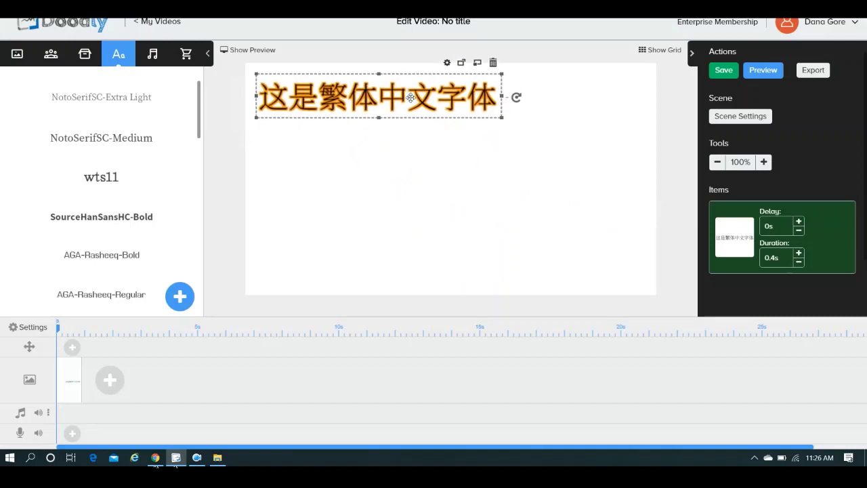
# Add a wts11 text item holding the pasted Chinese sentence, enlarged and placed below the first line
pyautogui.click(120, 185)
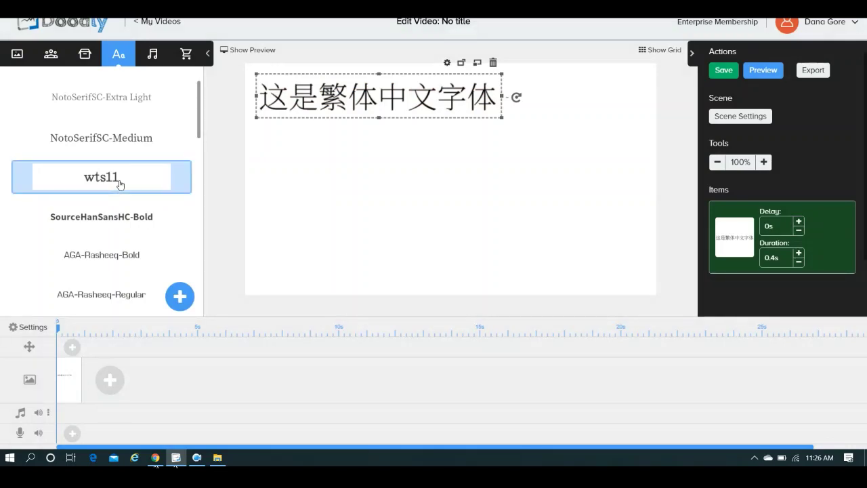
pyautogui.doubleClick(428, 167)
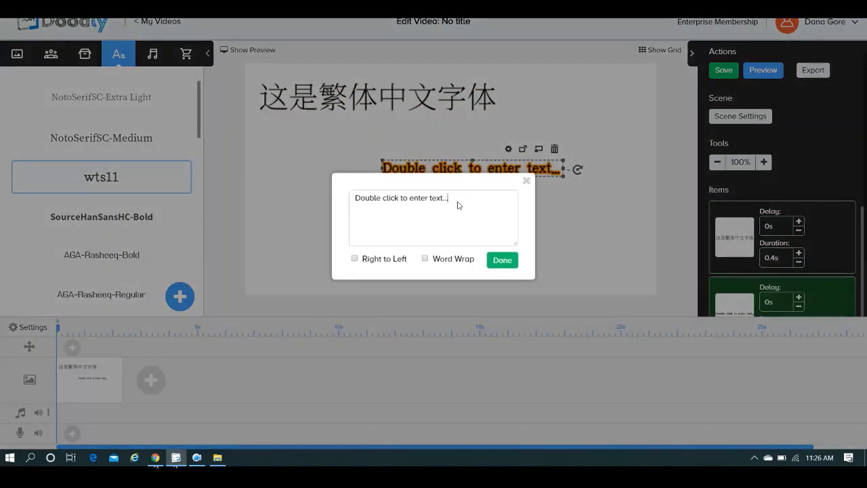
pyautogui.hotkey('ctrl', 'a')
pyautogui.hotkey('ctrl', 'v')
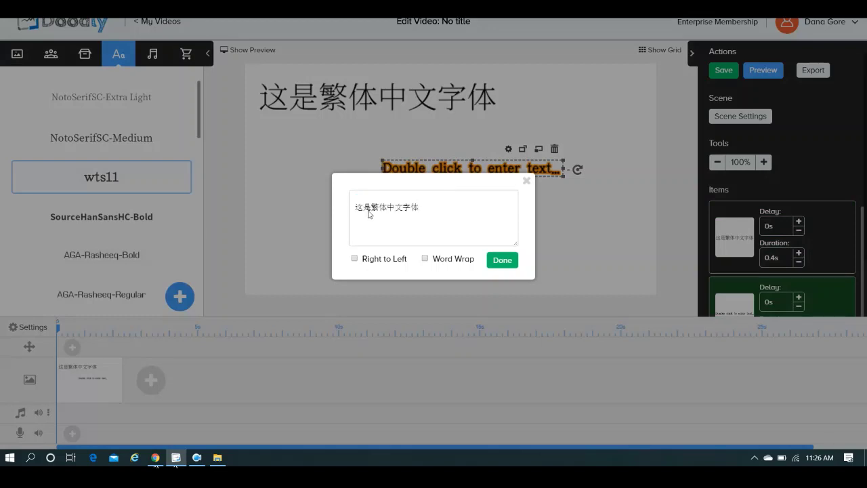
pyautogui.press('BackSpace')
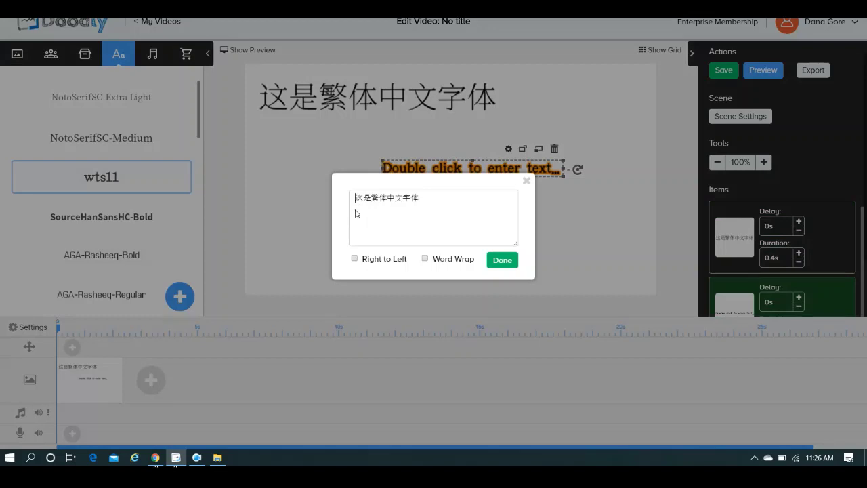
pyautogui.click(498, 261)
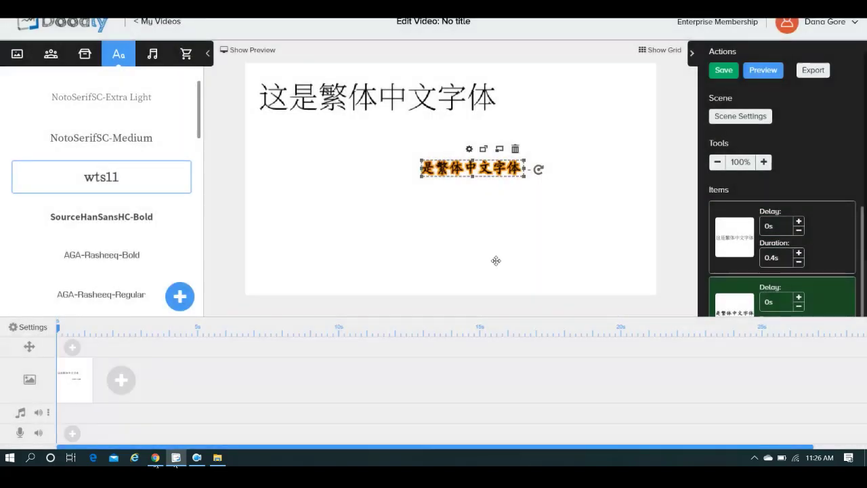
pyautogui.moveTo(524, 178); pyautogui.dragTo(649, 195)
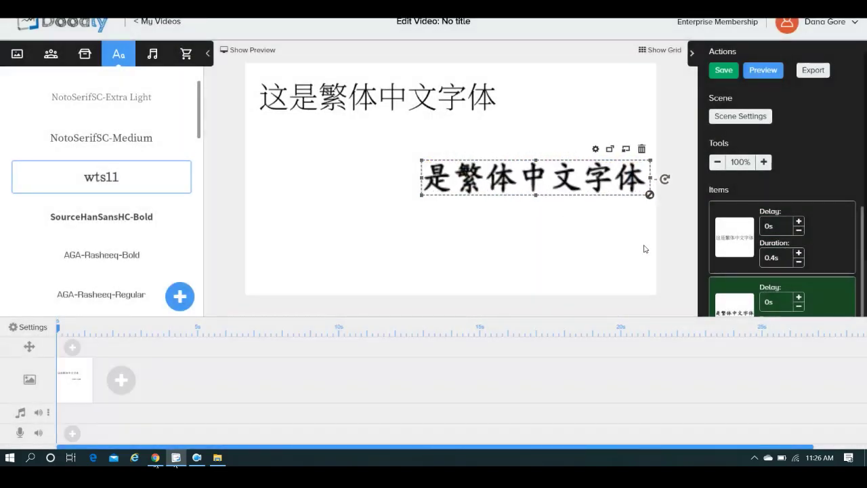
pyautogui.moveTo(582, 184); pyautogui.dragTo(567, 168)
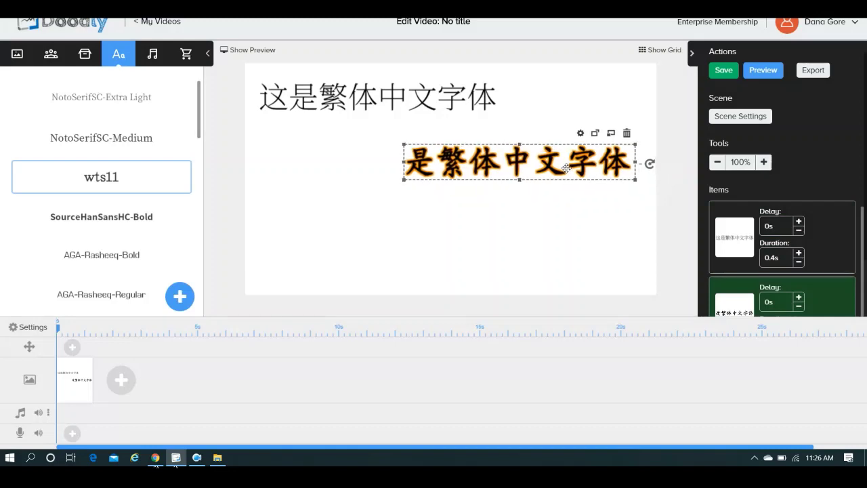
pyautogui.click(135, 219)
# Add a SourceHanSansHC-Bold text item below the second line and open it for editing
pyautogui.click(134, 218)
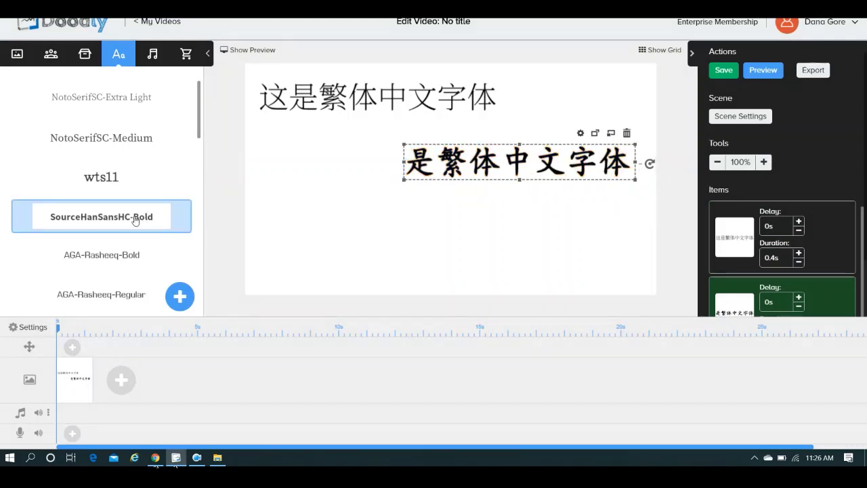
pyautogui.moveTo(376, 170); pyautogui.dragTo(295, 215)
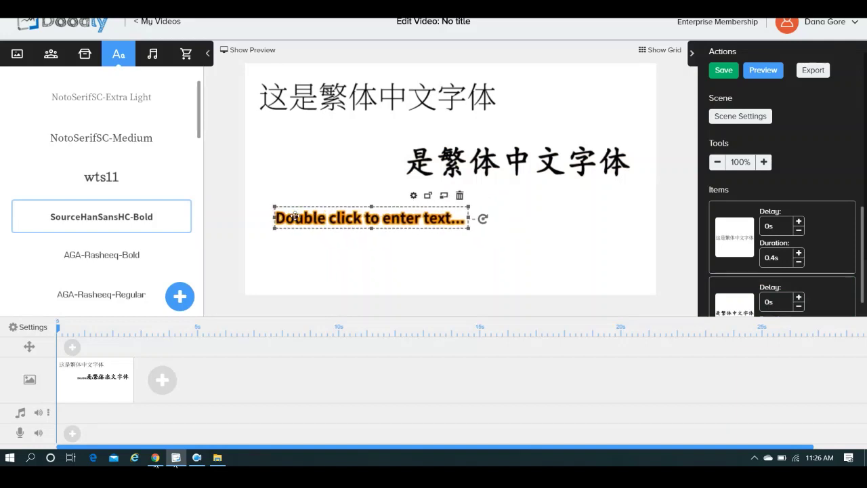
pyautogui.doubleClick(339, 222)
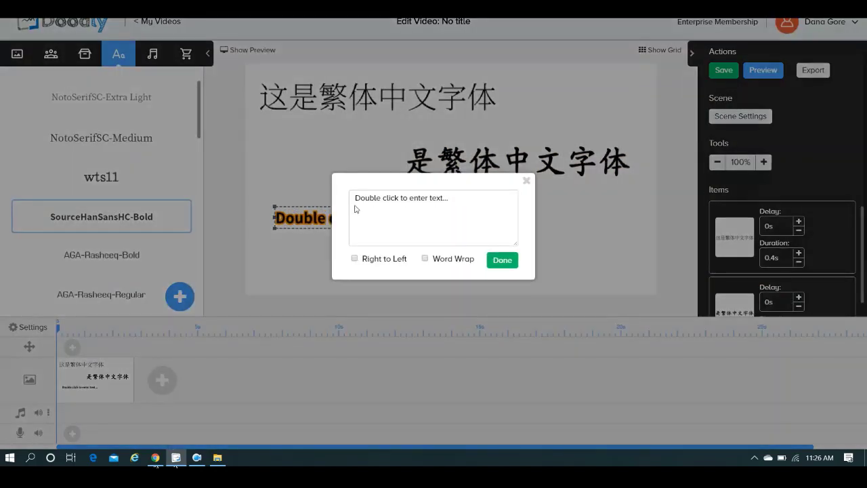
pyautogui.click(369, 203)
# Replace the placeholder with 这是繁体中文字体, then enlarge the line and shift it left
pyautogui.hotkey('ctrl', 'a')
pyautogui.hotkey('ctrl', 'v')
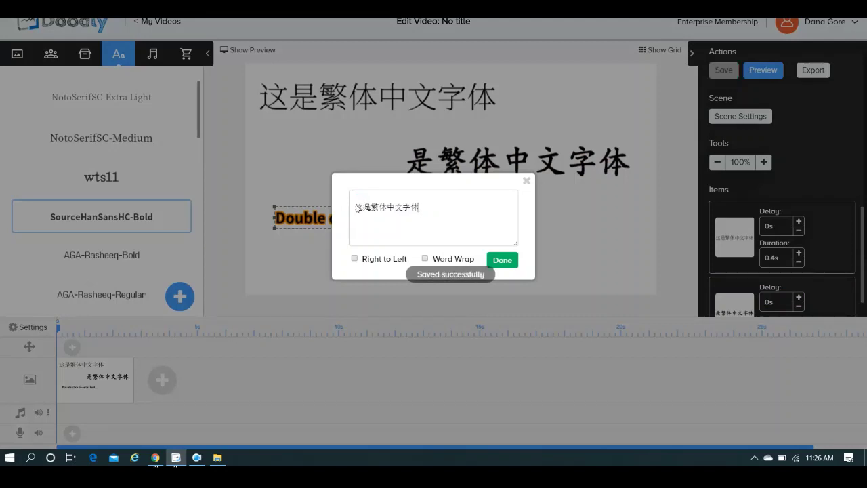
pyautogui.press('BackSpace')
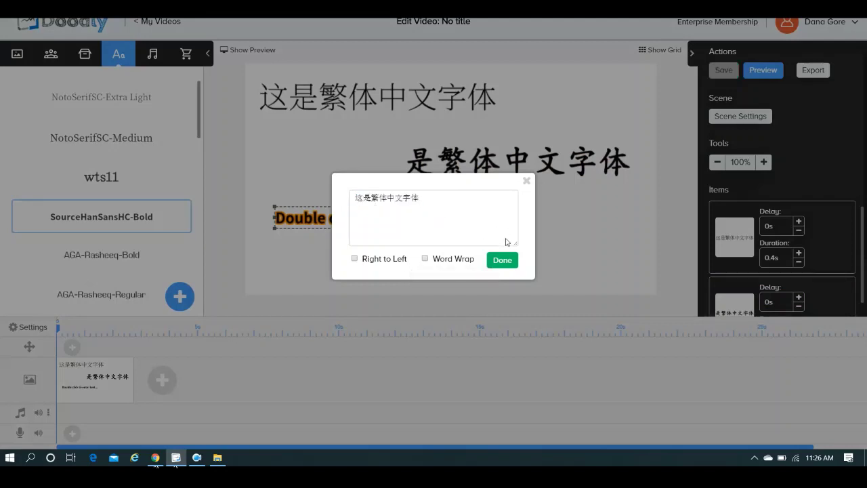
pyautogui.click(502, 261)
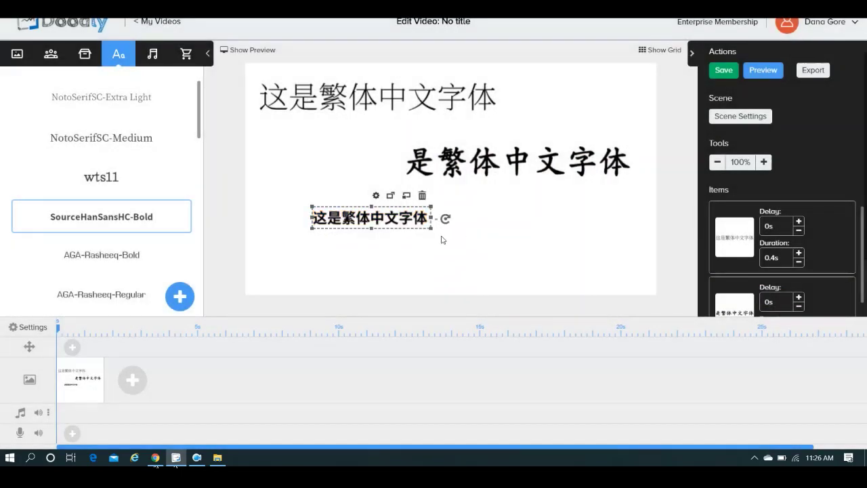
pyautogui.moveTo(431, 234); pyautogui.dragTo(554, 264)
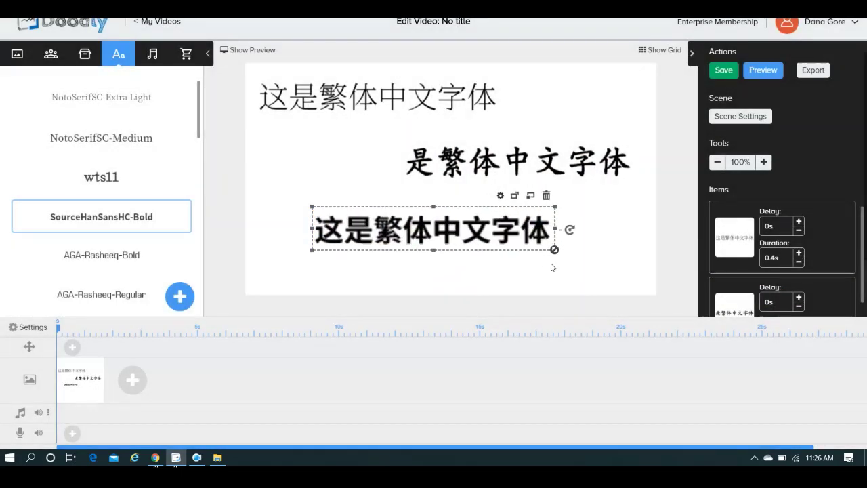
pyautogui.moveTo(486, 234); pyautogui.dragTo(439, 230)
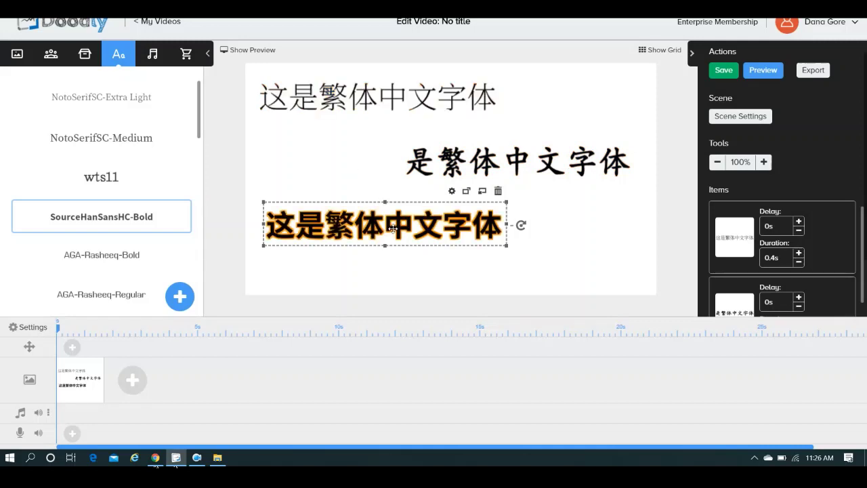
pyautogui.click(567, 233)
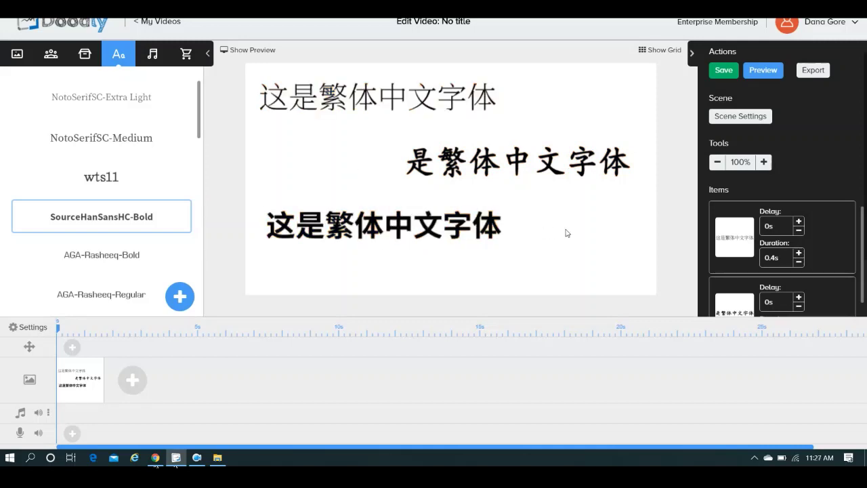